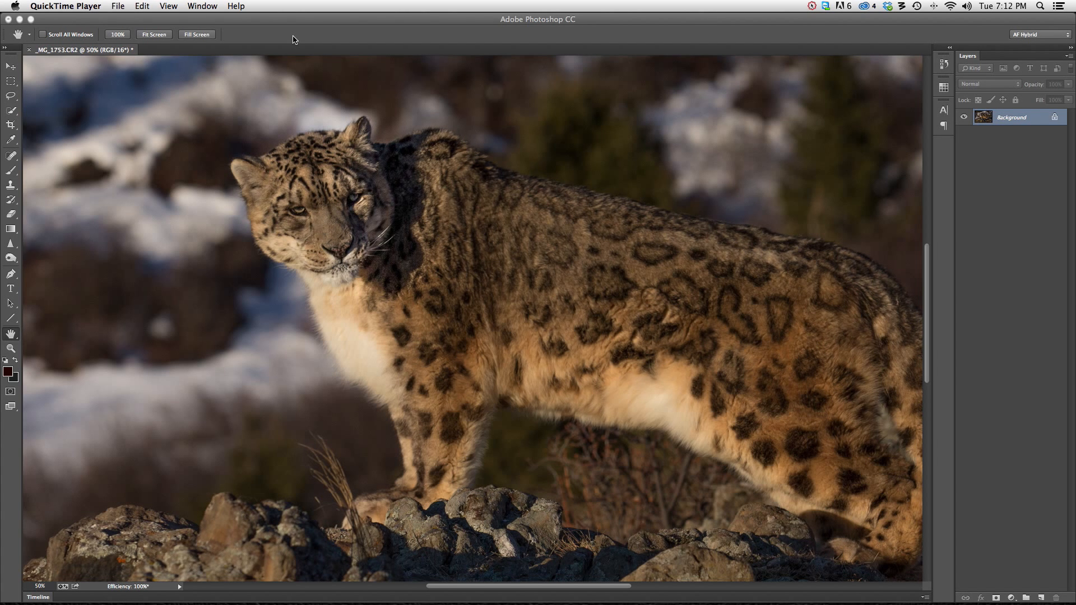
pyautogui.click(400, 181)
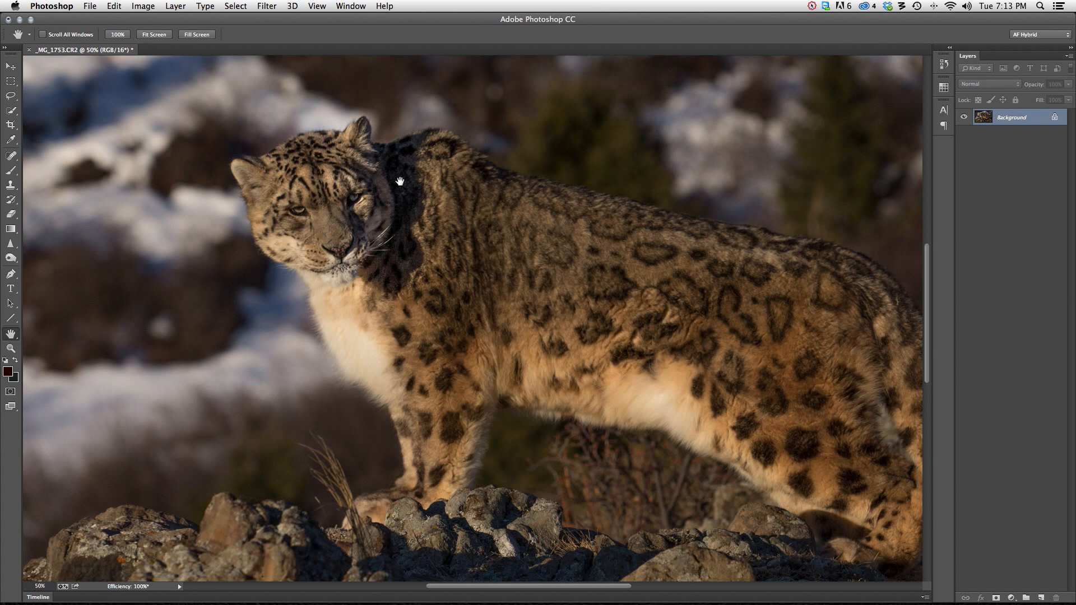
pyautogui.click(265, 6)
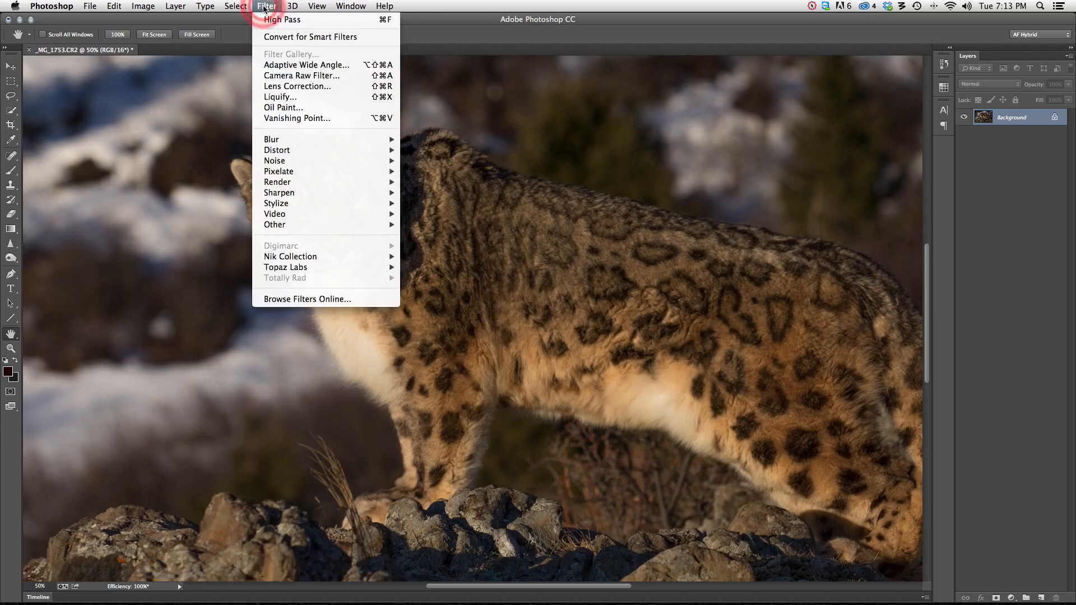
pyautogui.moveTo(299, 194)
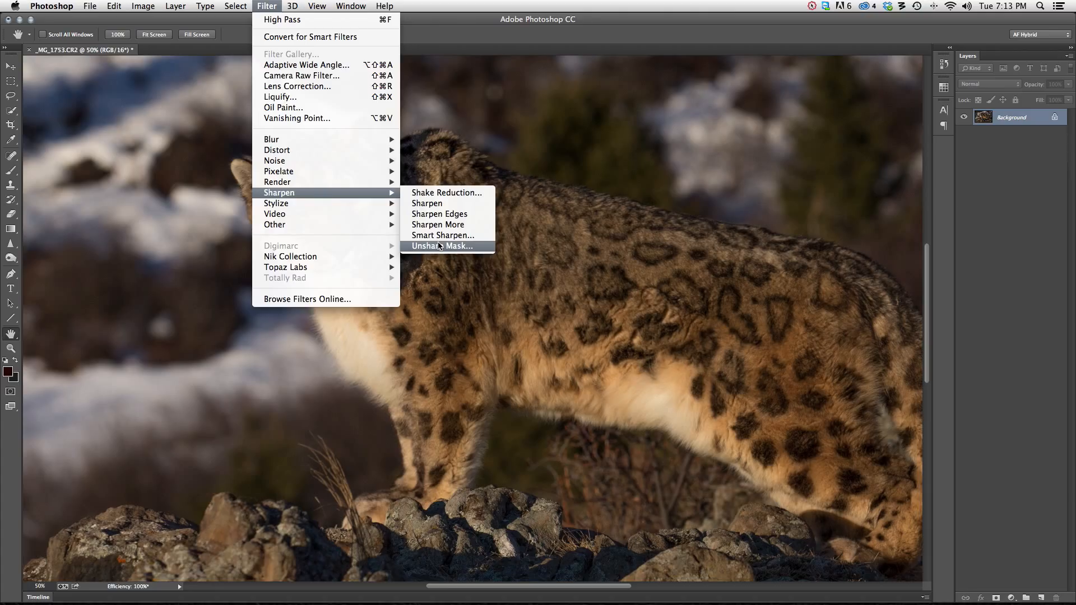
pyautogui.click(489, 42)
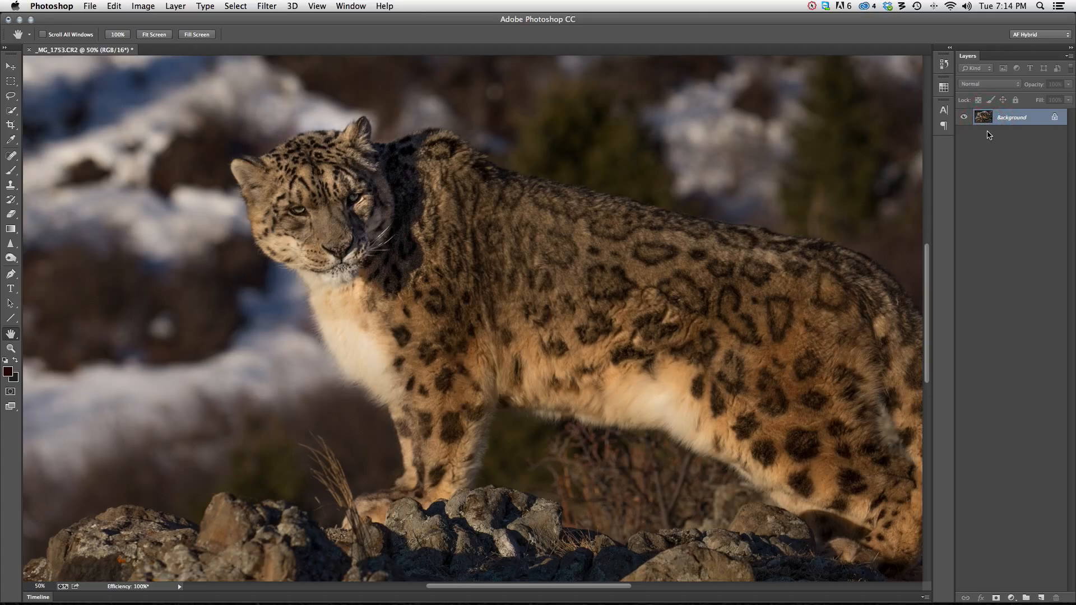
# Duplicate the Background layer and open the High Pass filter on the copy, keeping its dialog clear of the leopard.
pyautogui.press('super+j')
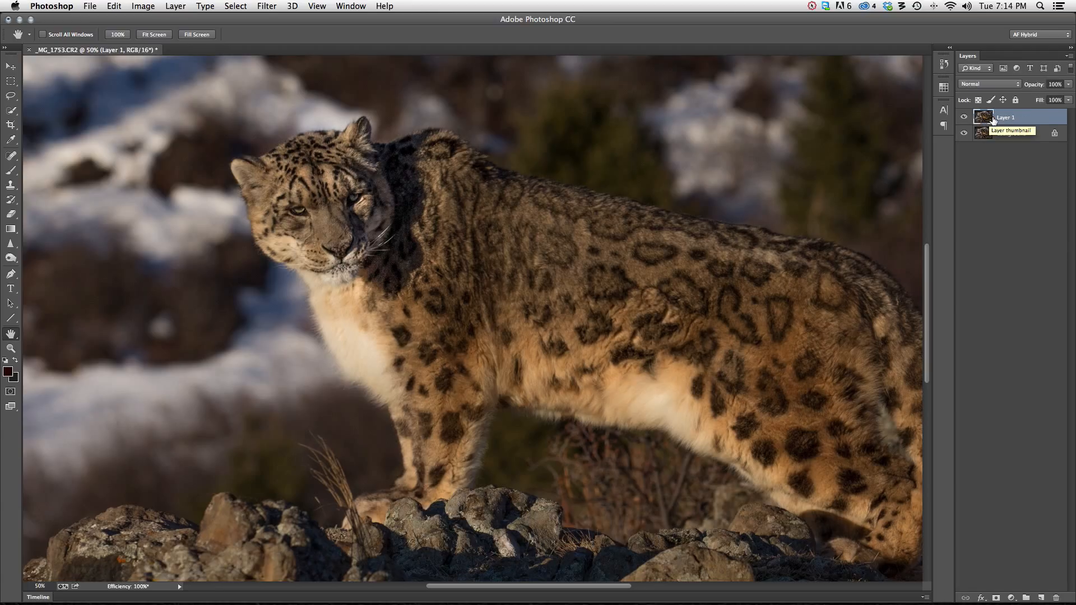
pyautogui.click(267, 7)
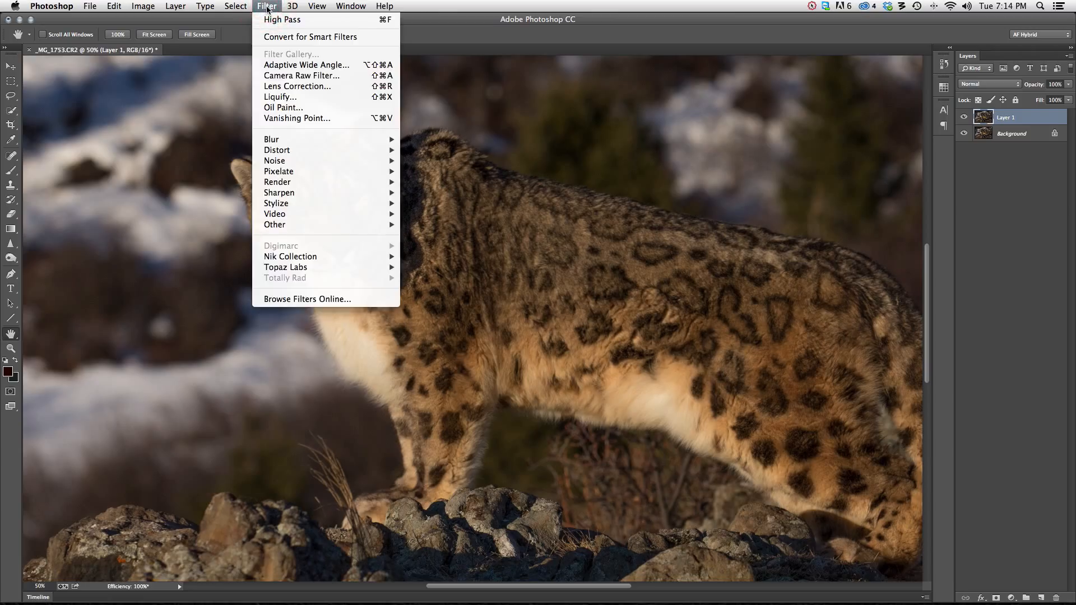
pyautogui.click(379, 227)
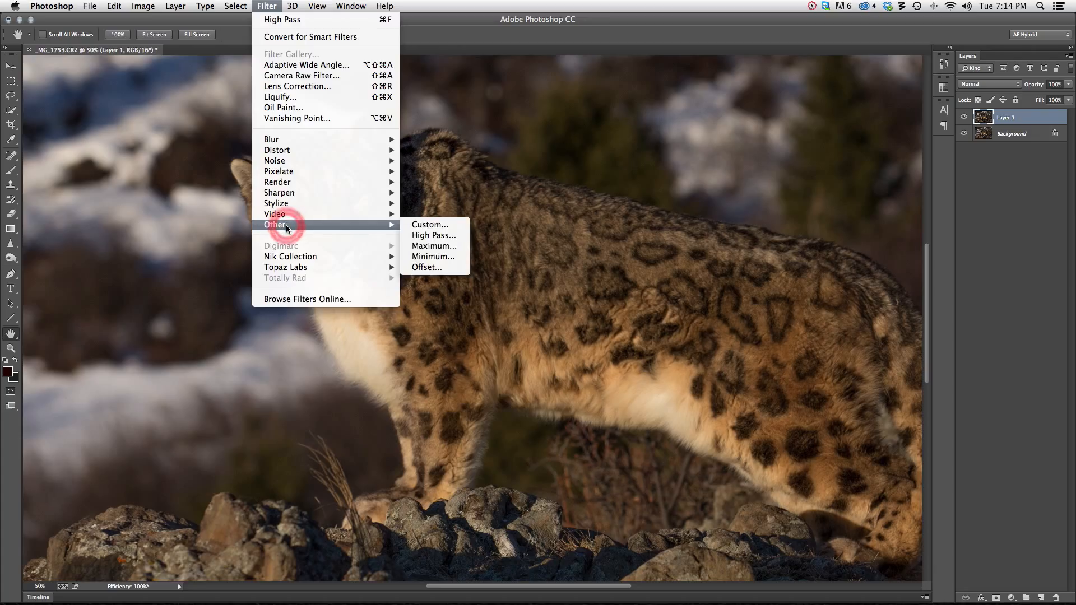
pyautogui.click(427, 237)
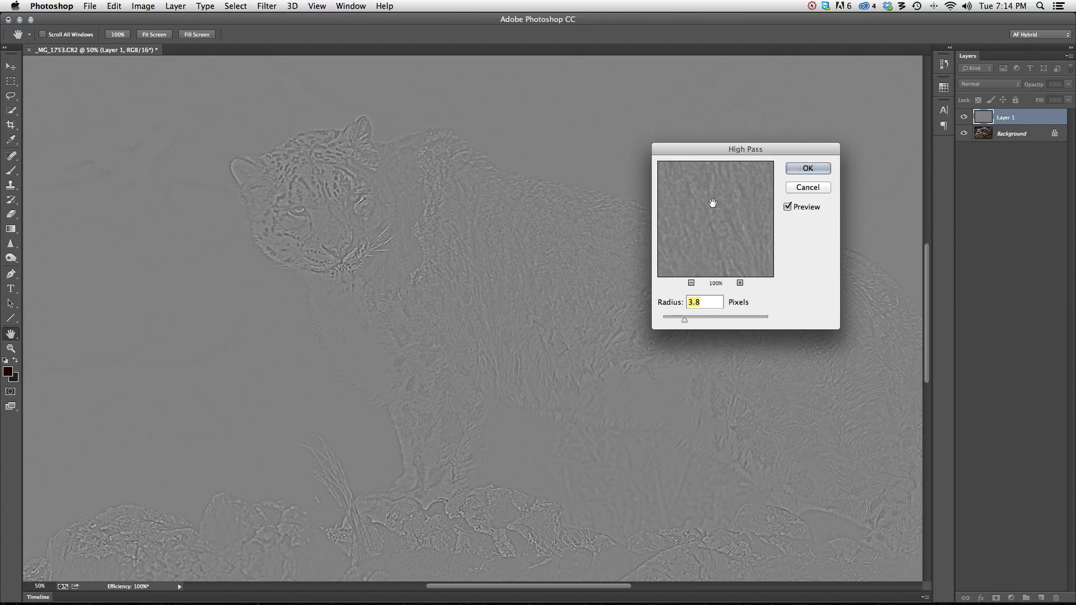
pyautogui.moveTo(717, 154); pyautogui.dragTo(891, 183)
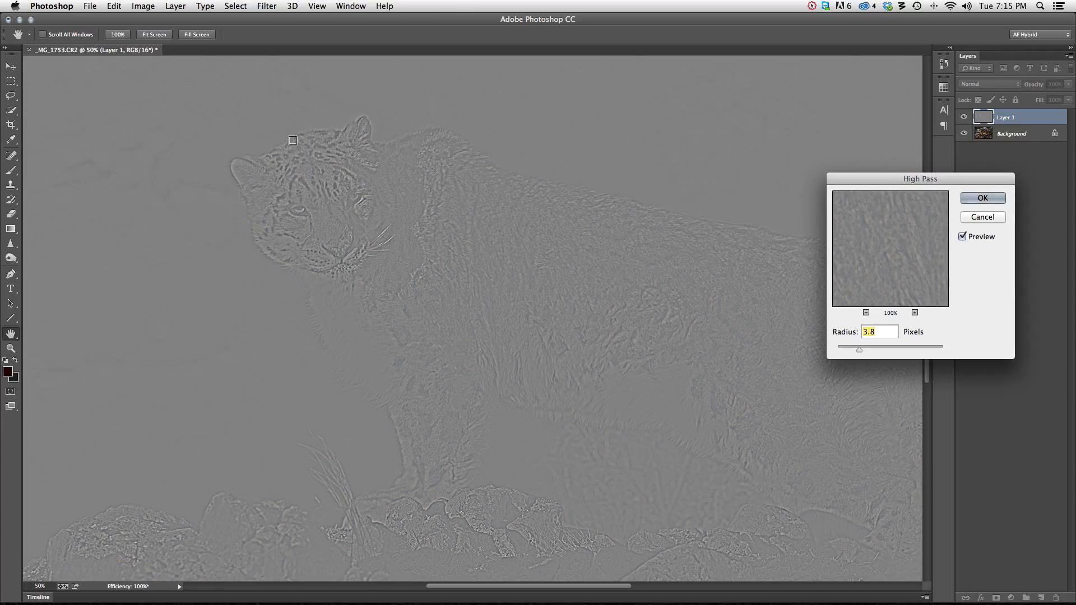
# Examine the edges around the leopard's head, ear and chest in the High Pass preview.
pyautogui.click(319, 132)
pyautogui.click(254, 201)
pyautogui.click(317, 326)
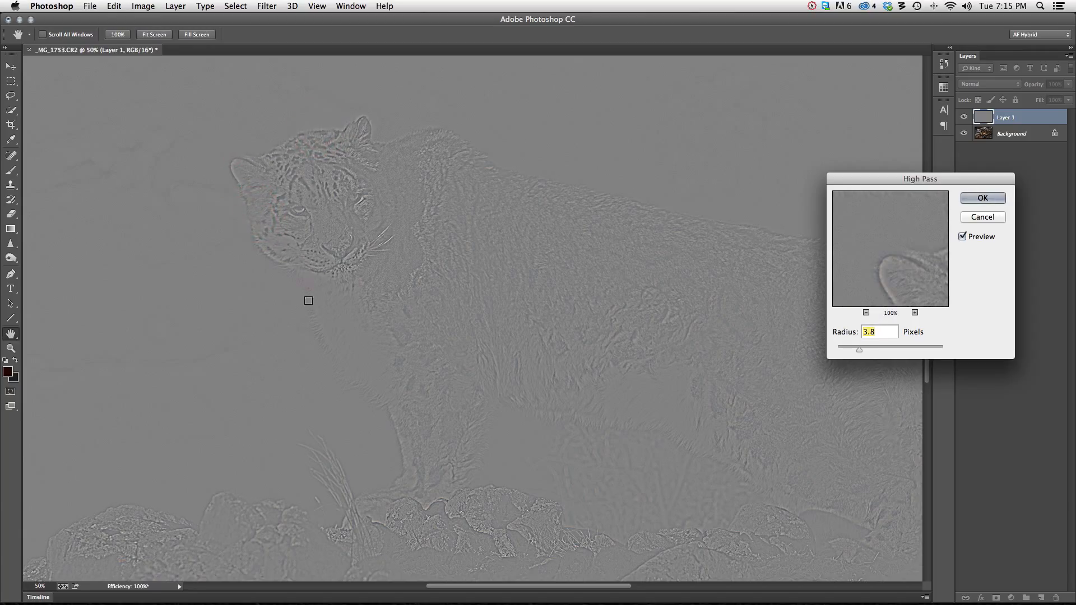
pyautogui.click(359, 375)
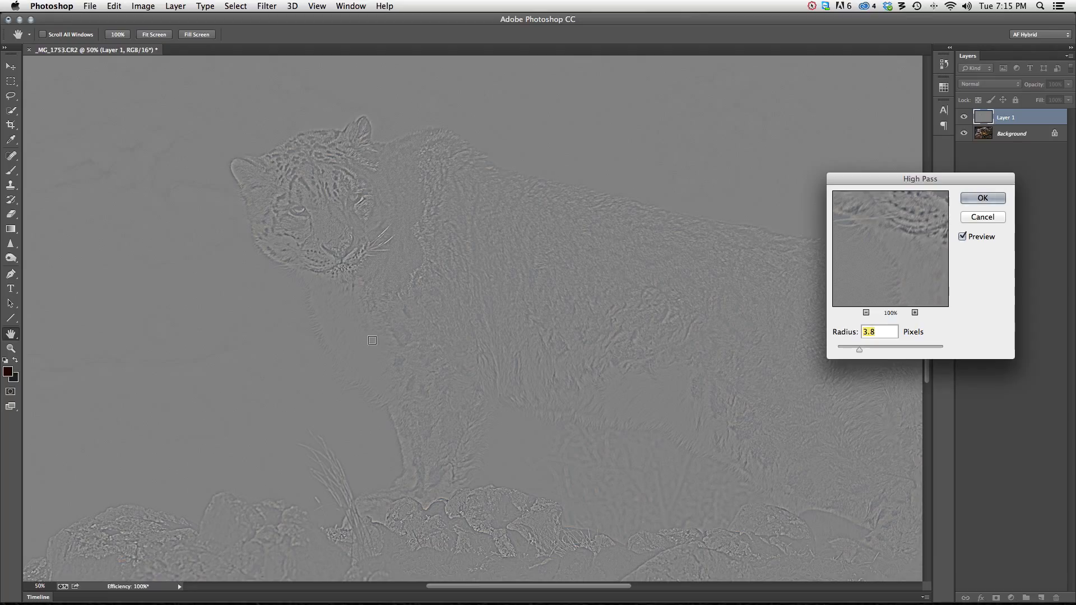
pyautogui.moveTo(871, 179); pyautogui.dragTo(532, 102)
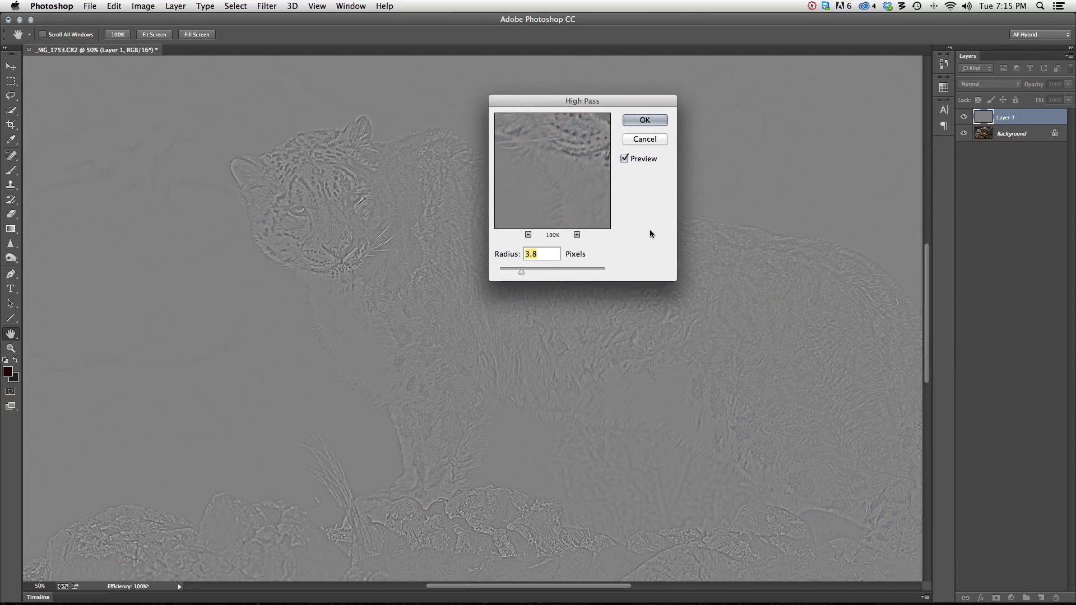
# Try a High Pass radius of 12.0 pixels and preview the top edge of the leopard's head.
pyautogui.click(531, 276)
pyautogui.moveTo(531, 276); pyautogui.dragTo(509, 272)
pyautogui.moveTo(509, 269); pyautogui.dragTo(543, 273)
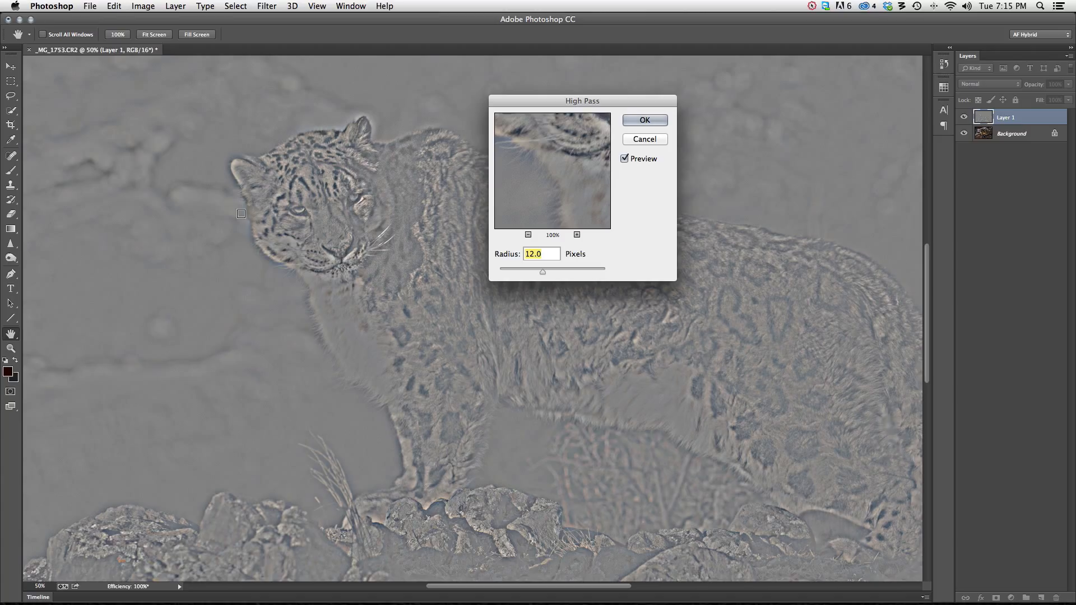
pyautogui.click(301, 132)
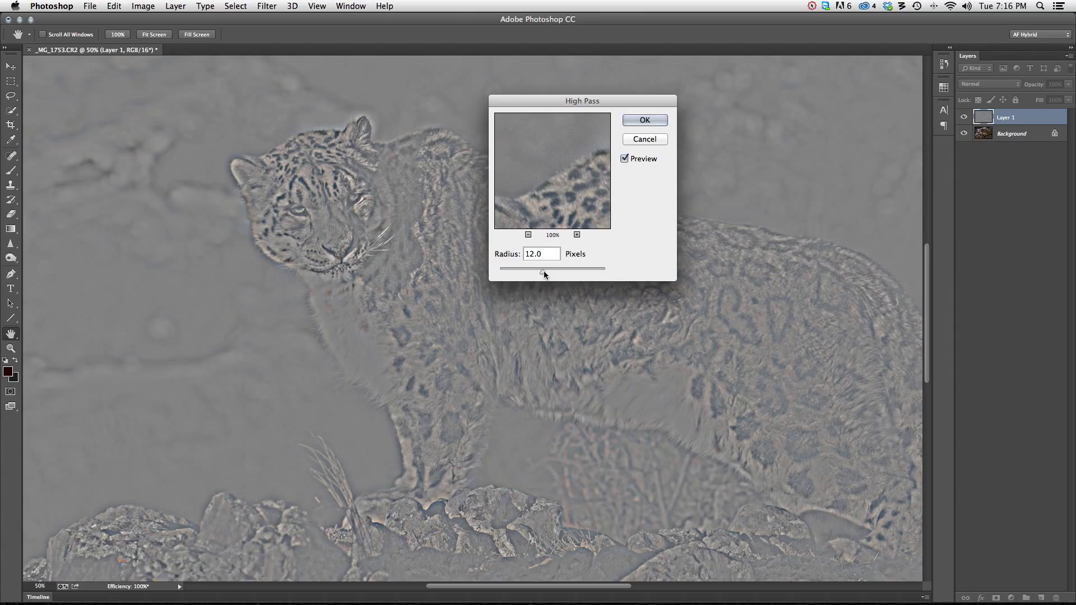
# Apply High Pass with a radius of 3.0 pixels and set the filtered layer's blend mode to Overlay.
pyautogui.moveTo(543, 273); pyautogui.dragTo(517, 273)
pyautogui.moveTo(515, 270); pyautogui.dragTo(516, 272)
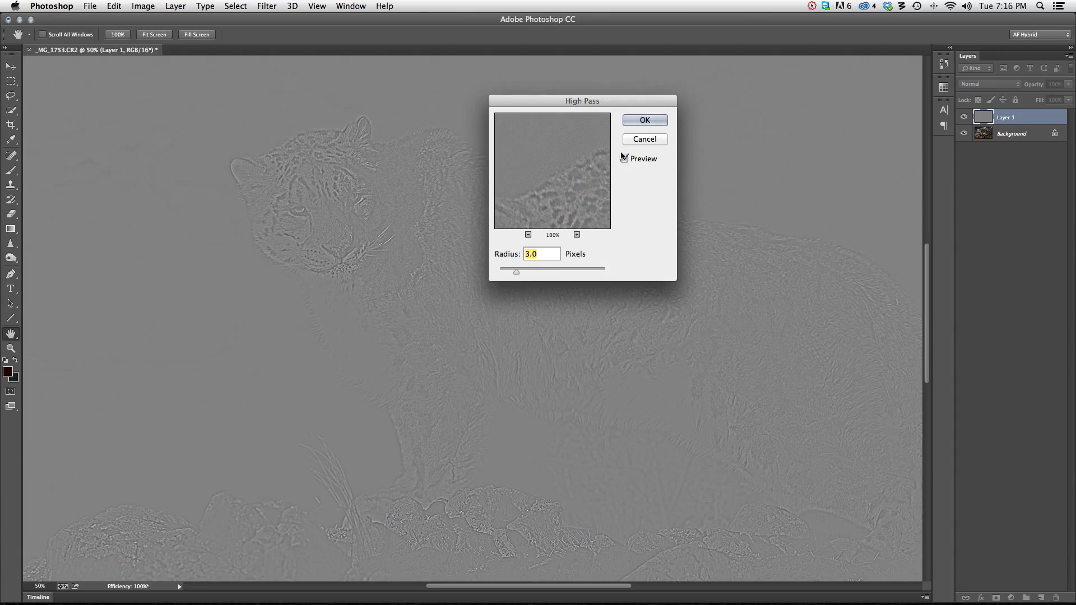
pyautogui.click(630, 120)
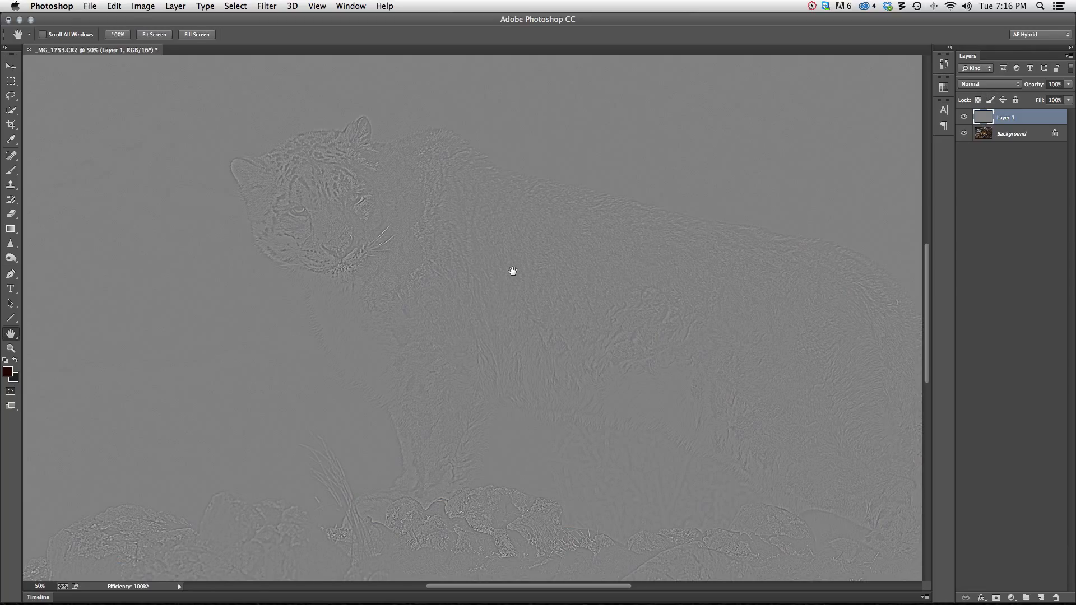
pyautogui.click(987, 85)
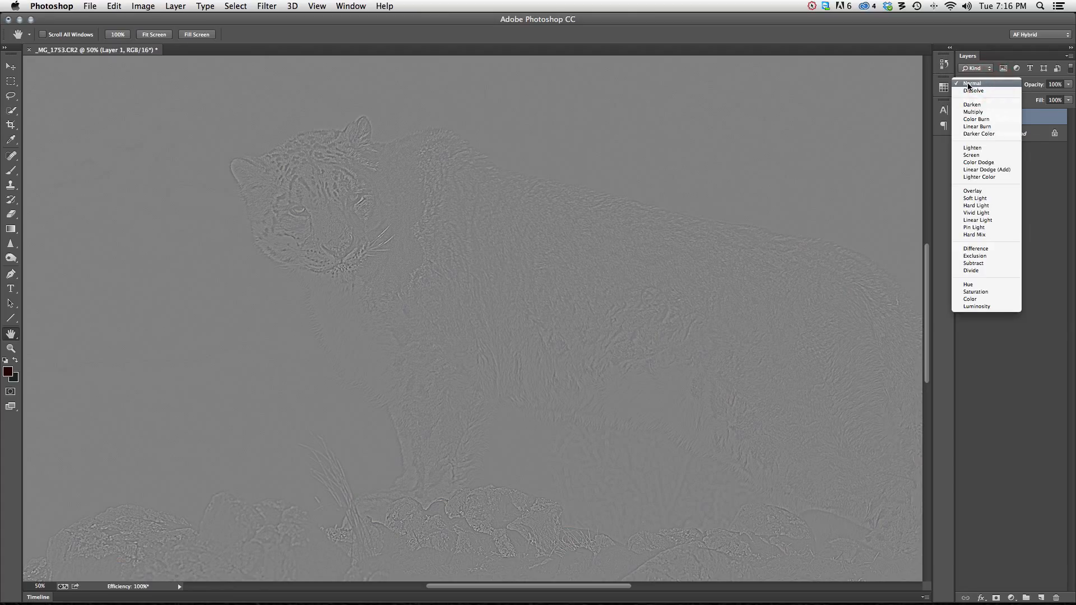
pyautogui.click(972, 191)
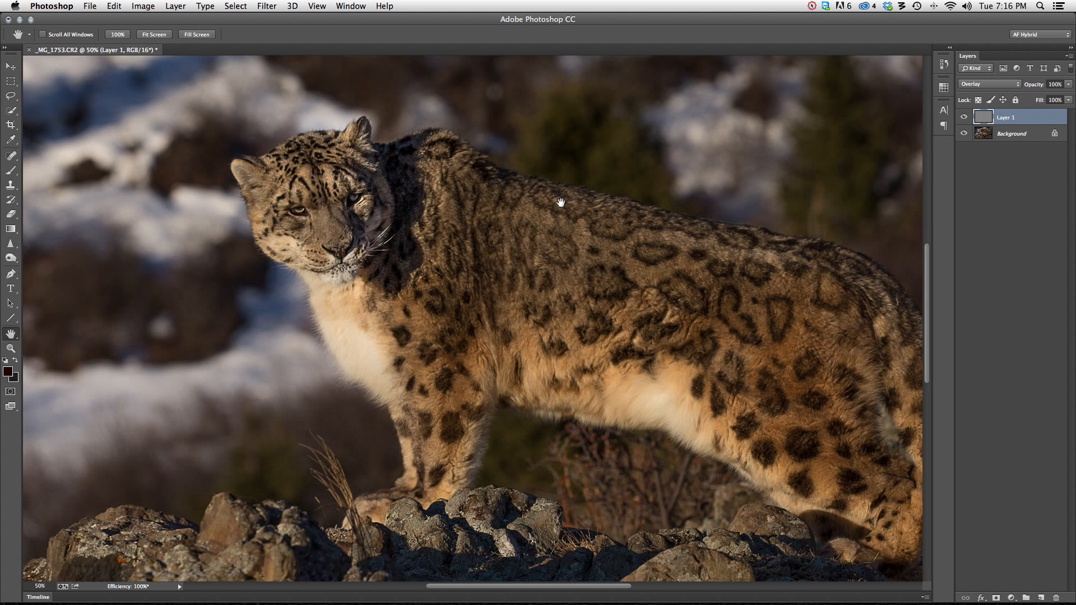
# Compare the image with and without the High Pass layer by toggling that layer's visibility.
pyautogui.click(964, 118)
pyautogui.click(964, 117)
pyautogui.click(964, 117)
pyautogui.click(963, 118)
pyautogui.click(964, 117)
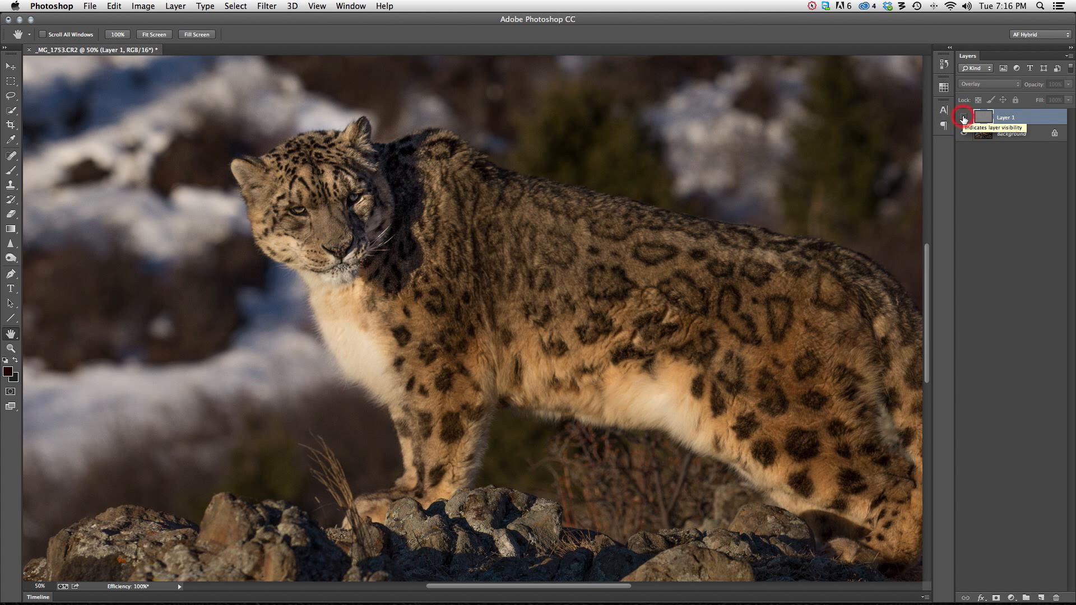
pyautogui.click(963, 118)
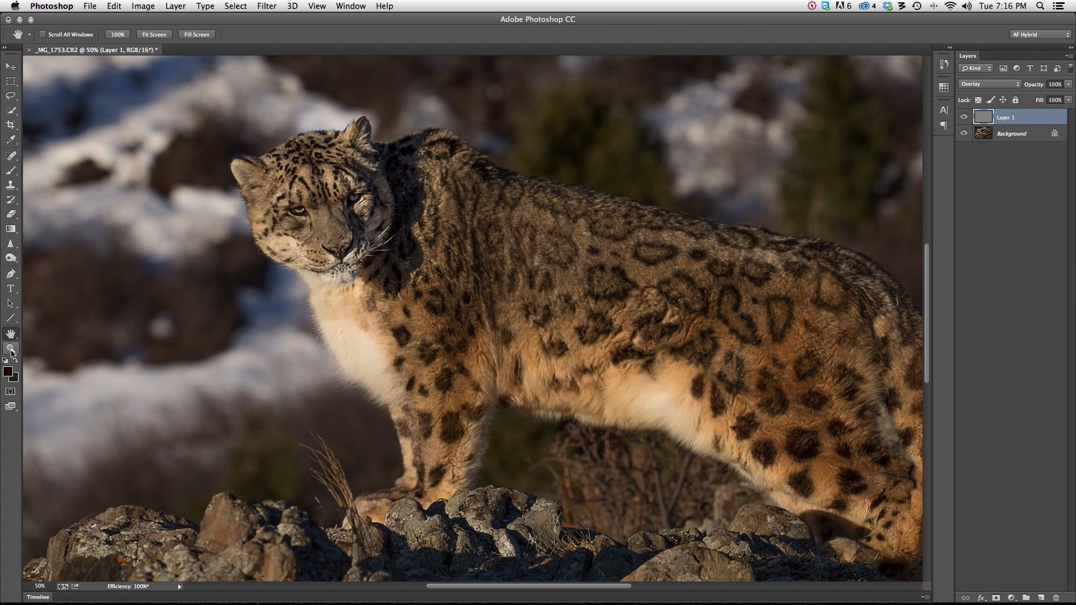
# Compare the leopard's face at 100% zoom and the whole image with the High Pass layer hidden and shown.
pyautogui.press('z')
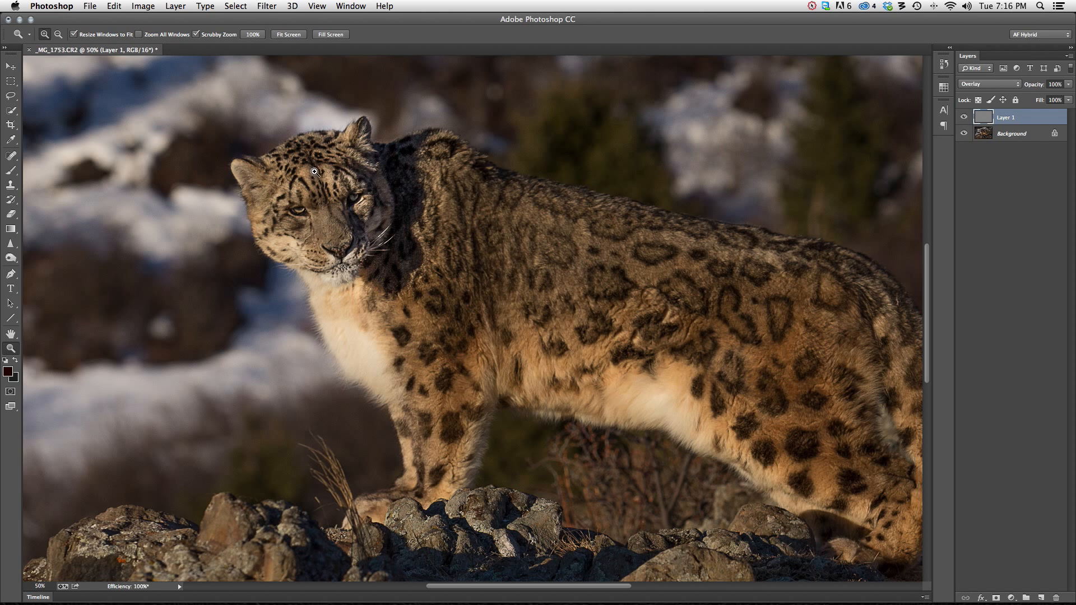
pyautogui.click(324, 219)
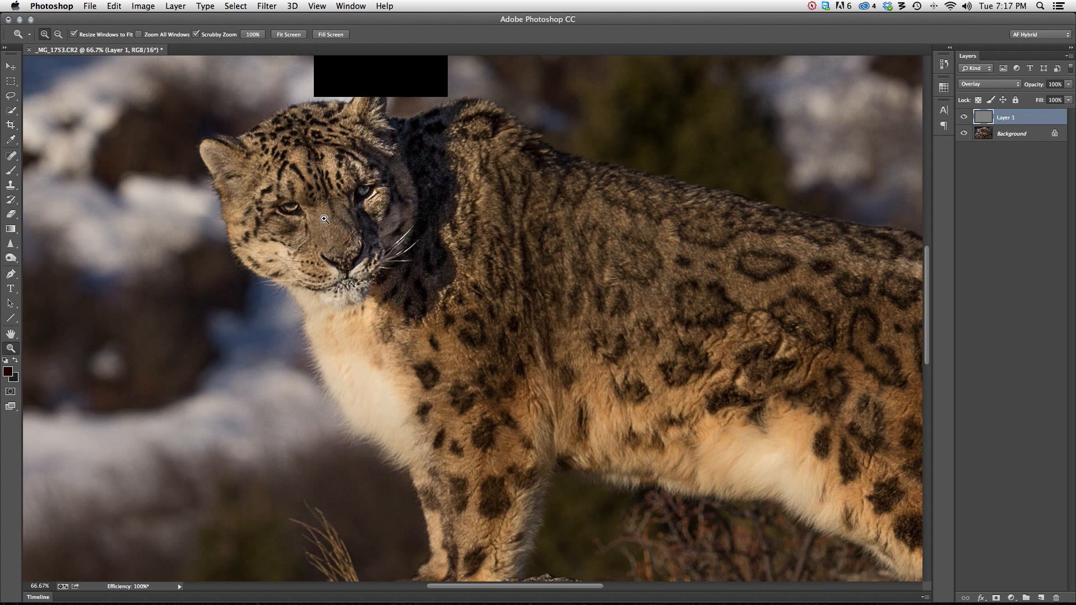
pyautogui.click(324, 219)
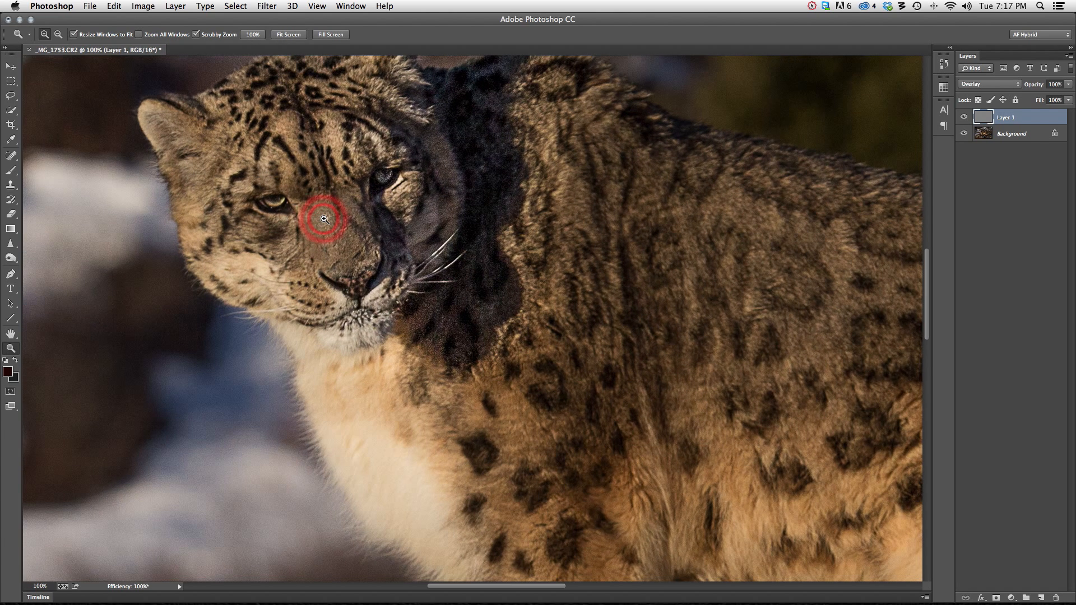
pyautogui.click(965, 118)
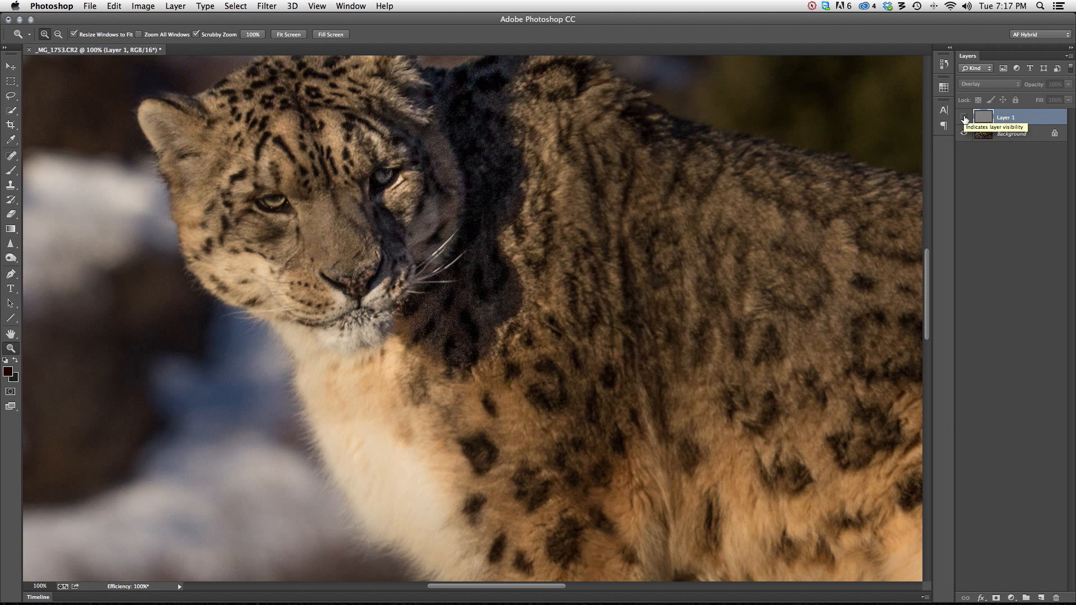
pyautogui.click(965, 118)
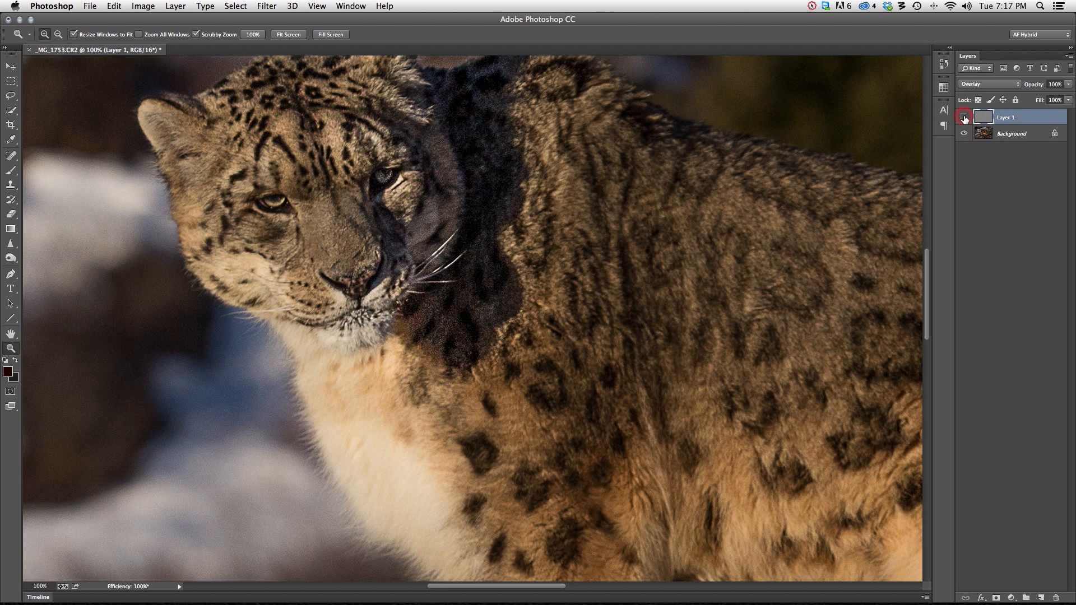
pyautogui.click(965, 118)
pyautogui.click(965, 118)
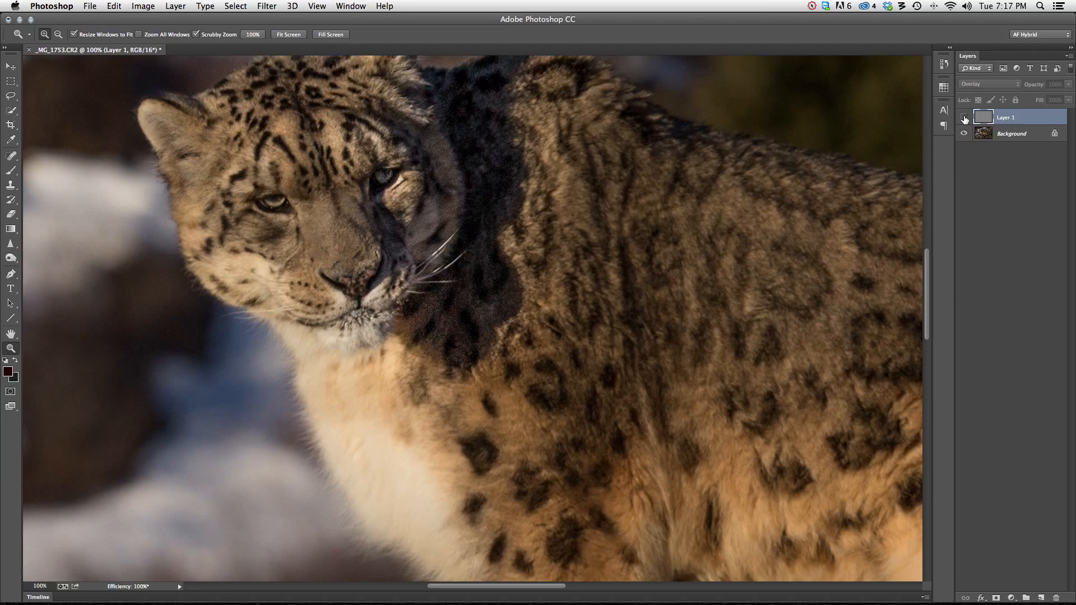
pyautogui.press('super+0')
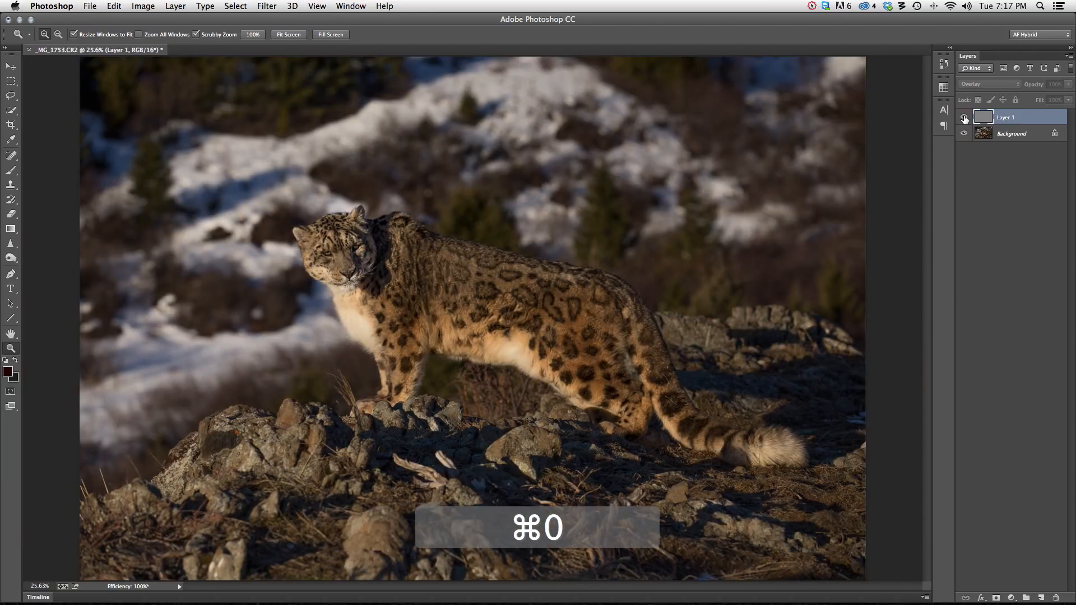
pyautogui.click(964, 118)
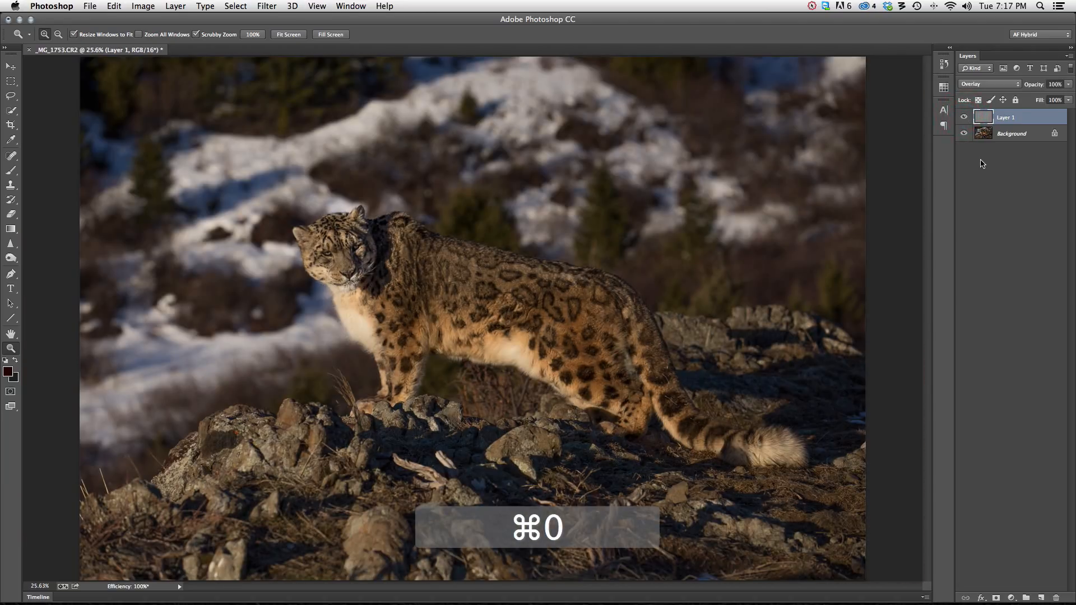
# Stack five duplicates of the High Pass layer to try stronger sharpening, and delete all the copies.
pyautogui.click(990, 117)
pyautogui.press('super+j')
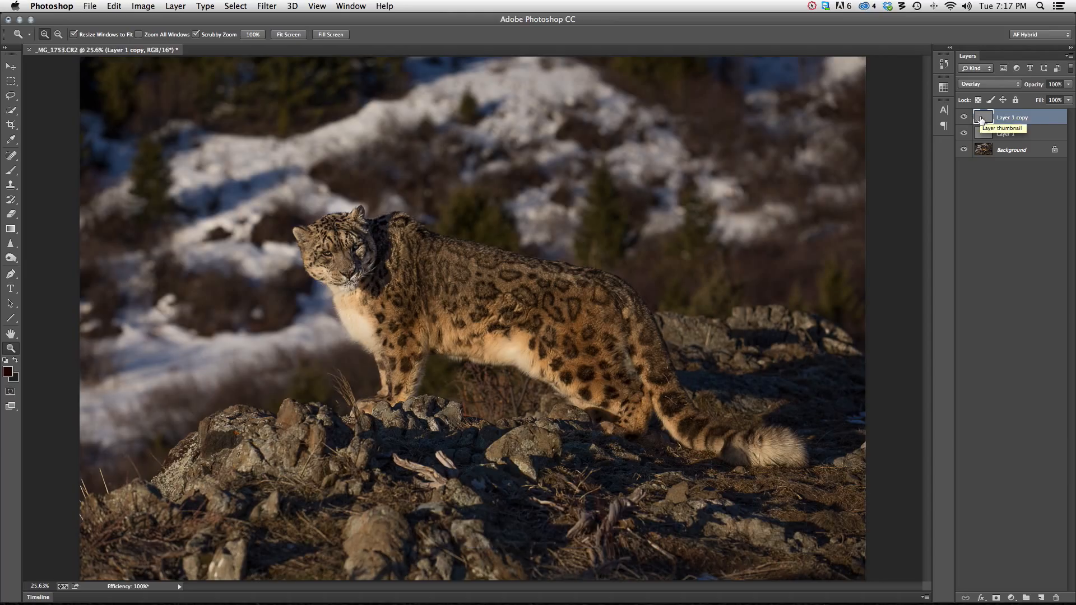
pyautogui.press('super+j')
pyautogui.press('super+j')
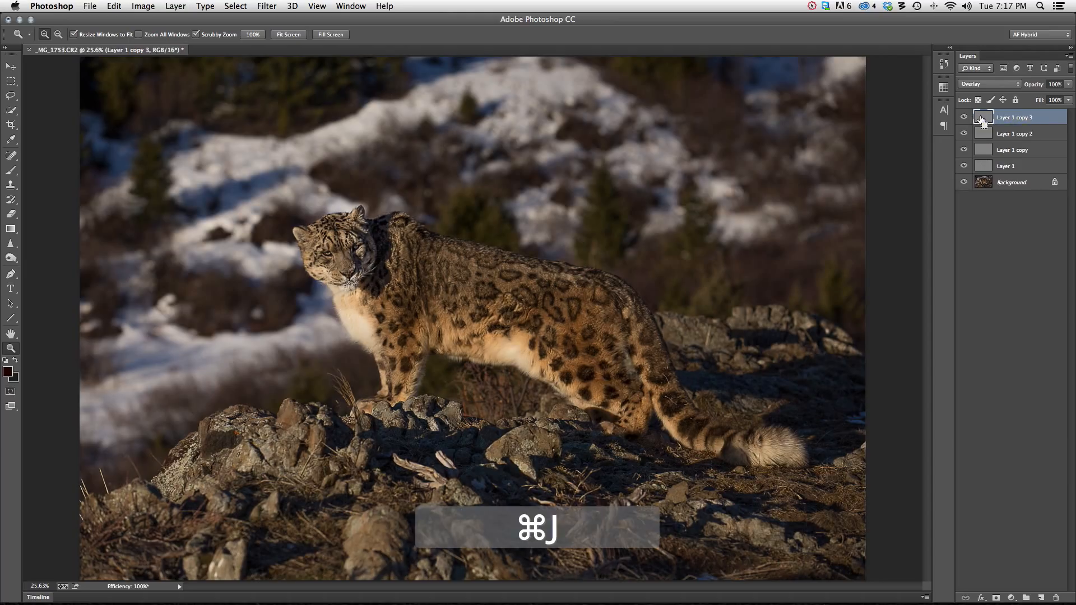
pyautogui.press('super+j')
pyautogui.press('super+j')
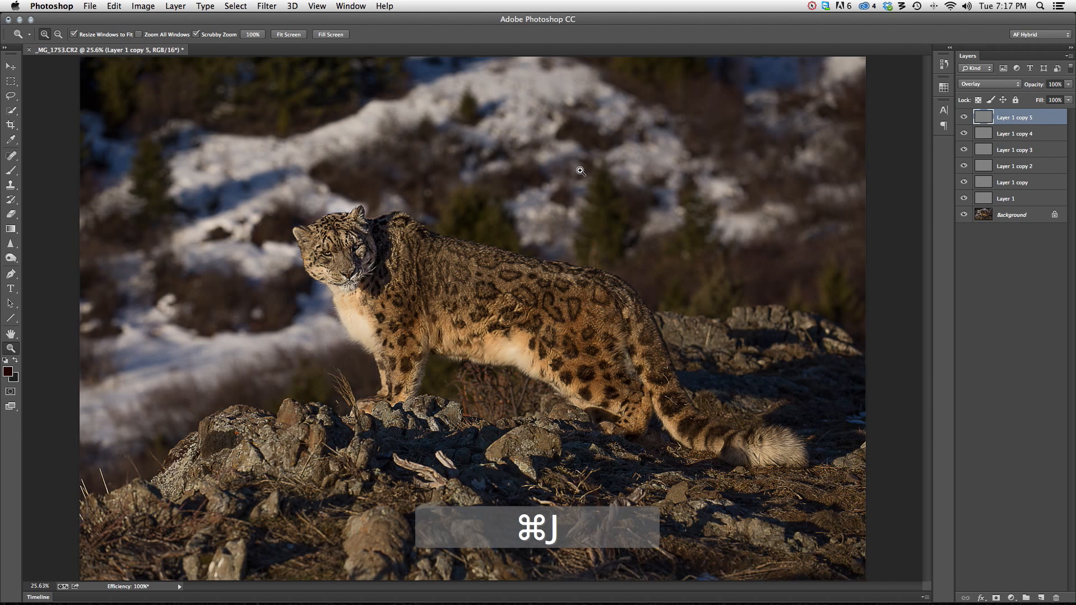
pyautogui.keyDown('shift'); pyautogui.click(1007, 183); pyautogui.keyUp('shift')
pyautogui.press('BackSpace')
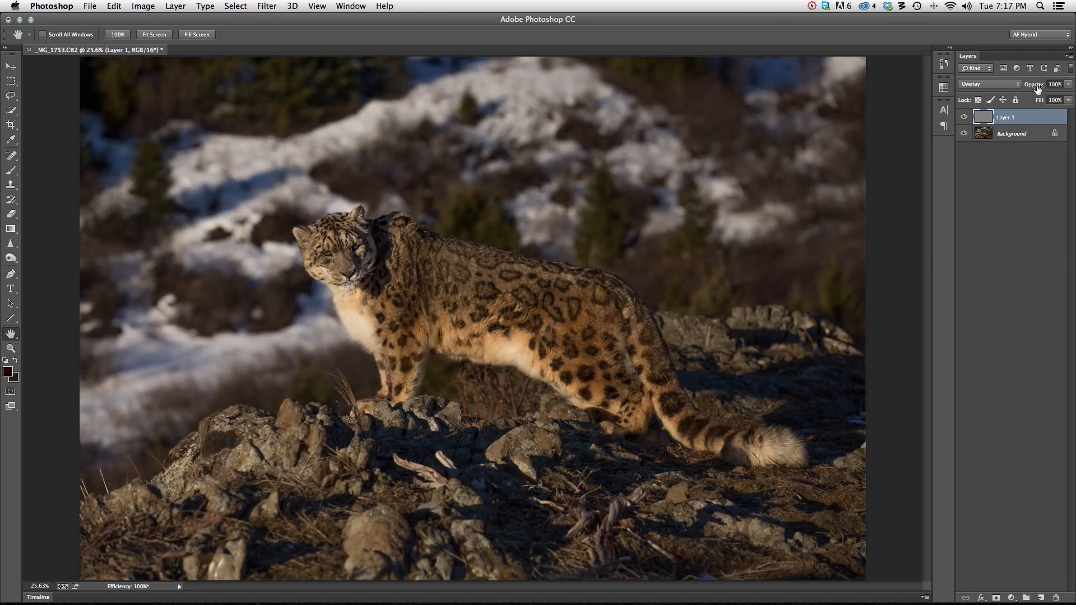
# Reduce the High Pass layer's opacity to 64%.
pyautogui.moveTo(1037, 88)
pyautogui.mouseDown()
pyautogui.moveTo(1010, 88)
pyautogui.moveTo(1047, 88)
pyautogui.moveTo(1030, 88)
pyautogui.mouseUp()
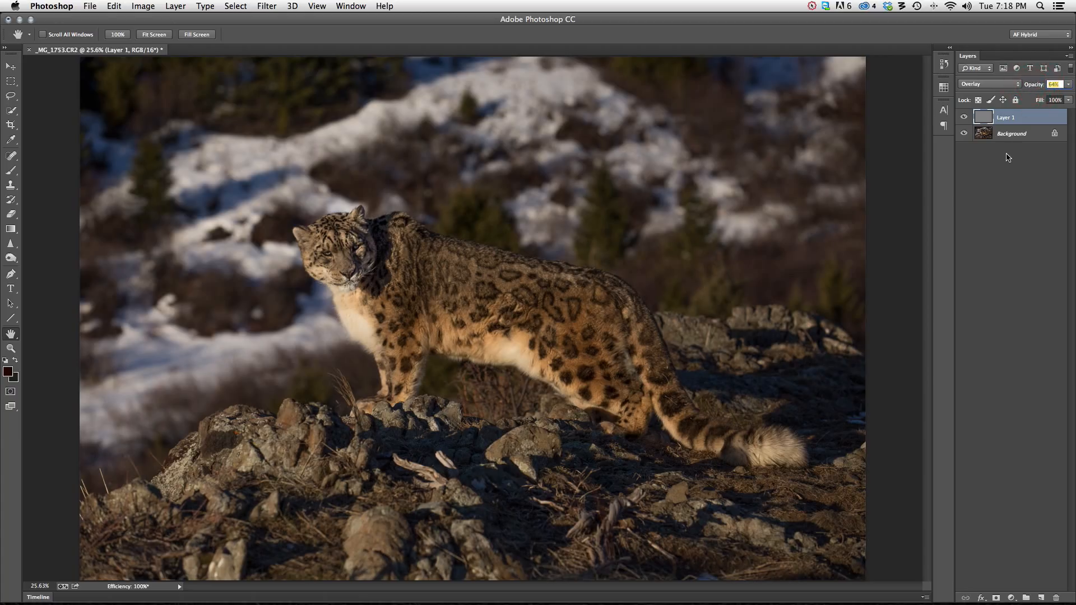